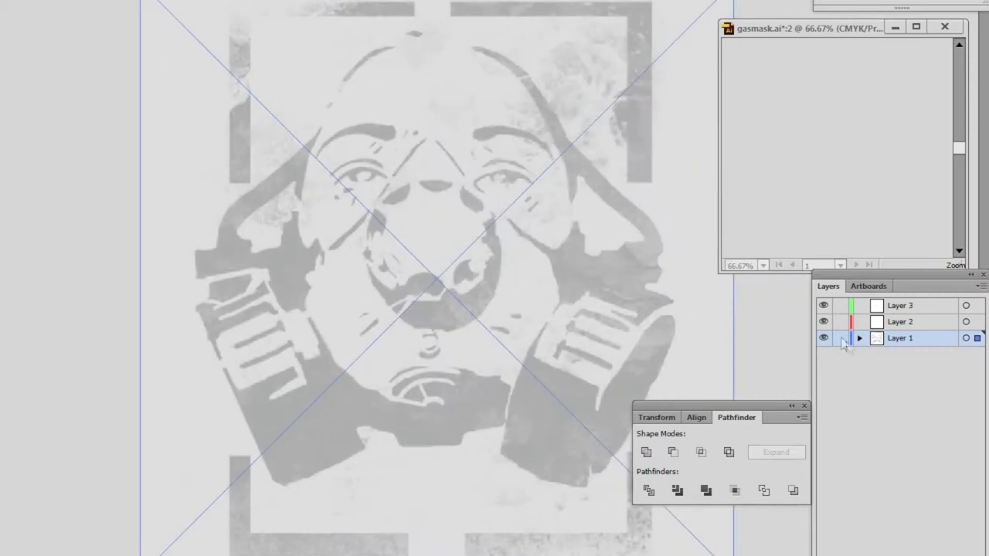
Make Layer 2 active and start the Pen outline of the left filter cartridge.
scroll(239, 347, "up", 3)
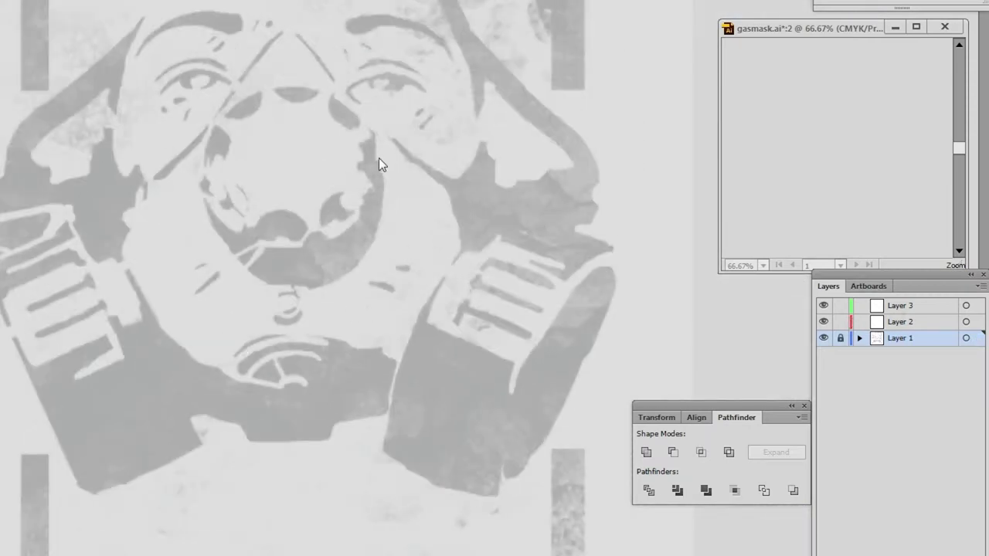
scroll(379, 158, "up", 3)
left_click(900, 321)
left_click_drag(141, 390, 8, 456)
scroll(31, 475, "up", 3)
left_click(0, 212)
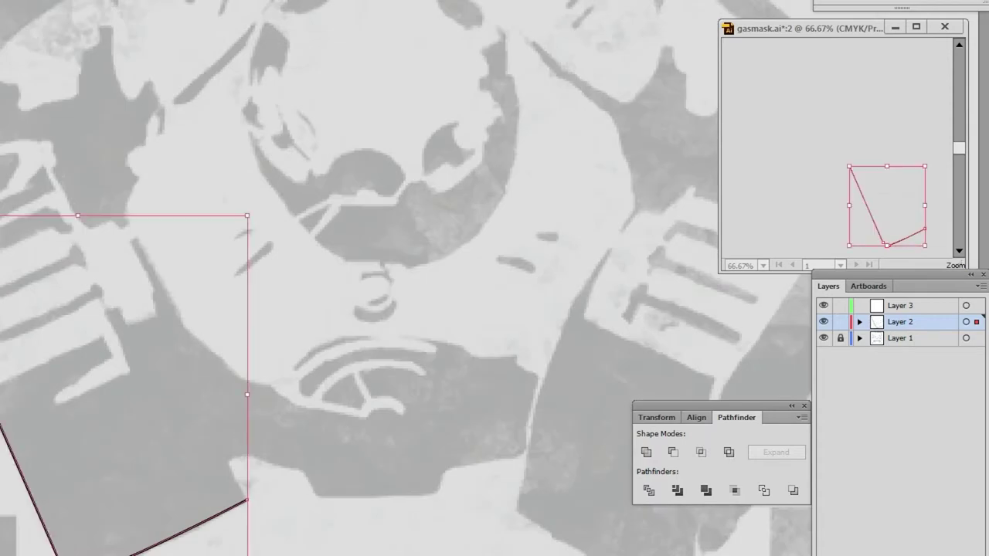
Trace anchors along the left filter's ridges and down its side.
left_click(25, 187)
left_click(44, 164)
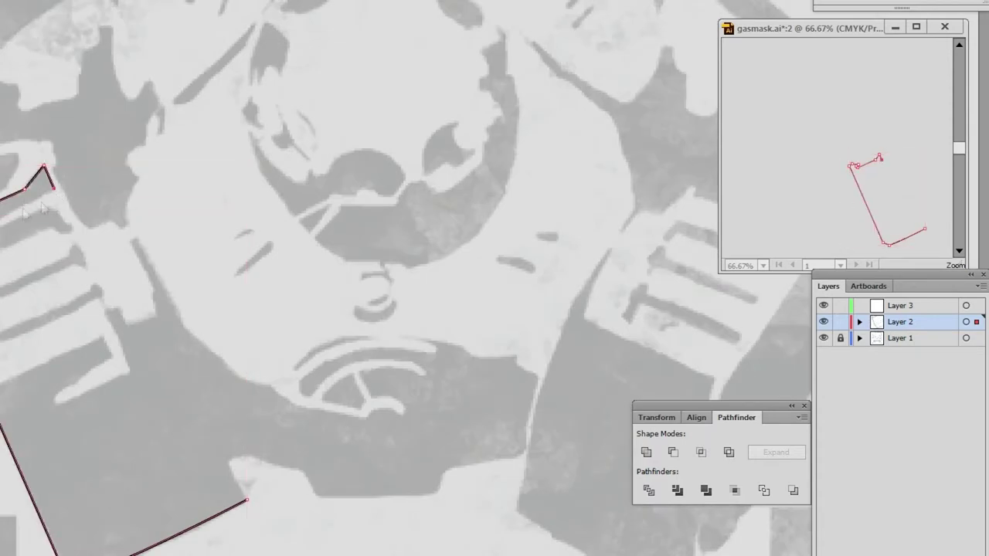
left_click(43, 206)
left_click(60, 211)
left_click(70, 232)
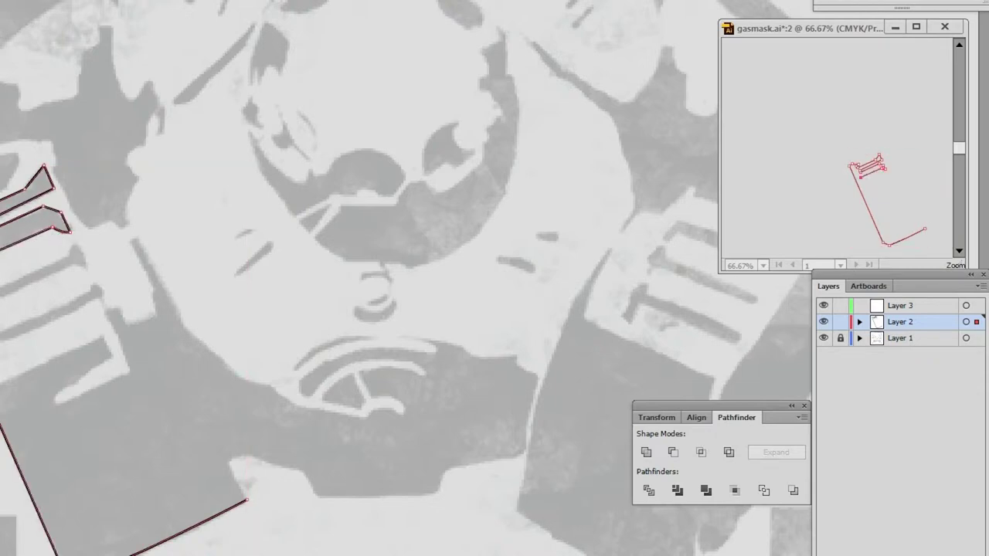
left_click(8, 381)
left_click(55, 399)
Trace the filter's notch edges and continue the outline around the filter.
left_click(130, 371)
left_click(105, 312)
left_click(117, 308)
left_click(151, 293)
left_click(133, 241)
left_click(143, 247)
left_click(184, 324)
left_click(196, 348)
Drag smooth anchors along the mask edge and hose tip, redoing the misplaced tip anchor.
mouse_move(269, 384)
left_mouse_down()
mouse_move(325, 411)
mouse_move(423, 418)
left_mouse_up()
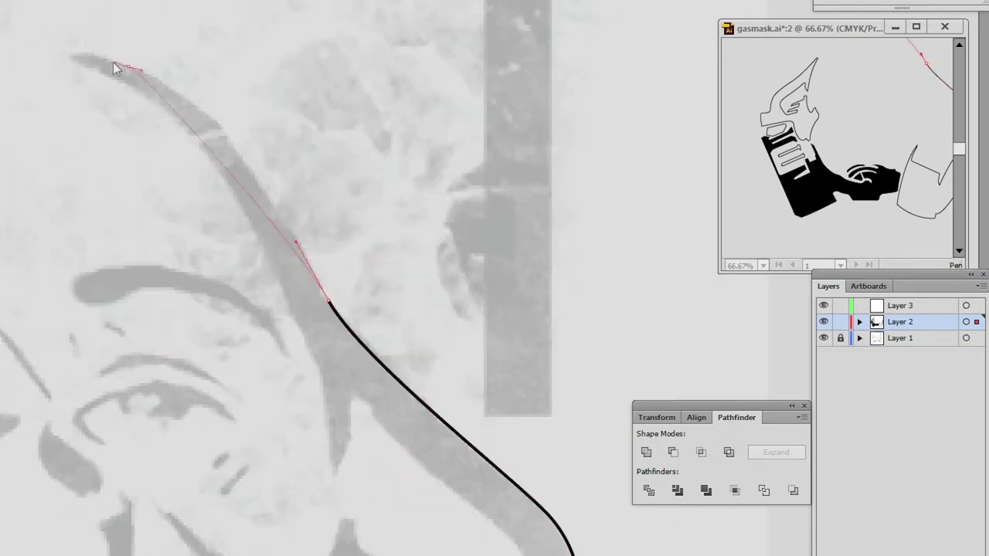
left_click_drag(115, 65, 23, 38)
mouse_move(124, 66)
left_mouse_down()
mouse_move(74, 60)
mouse_move(113, 87)
left_mouse_up()
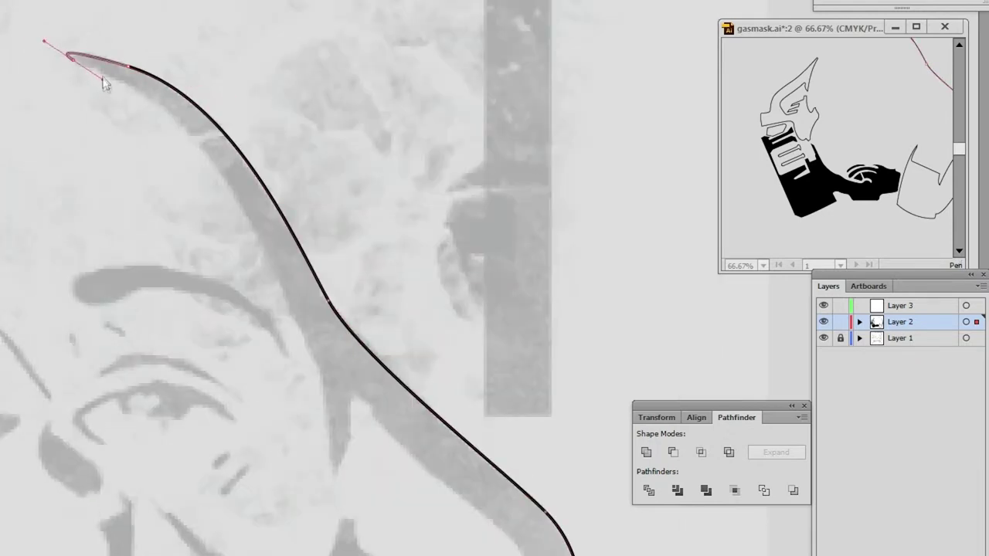
key("ctrl+z")
left_click_drag(101, 71, 158, 102)
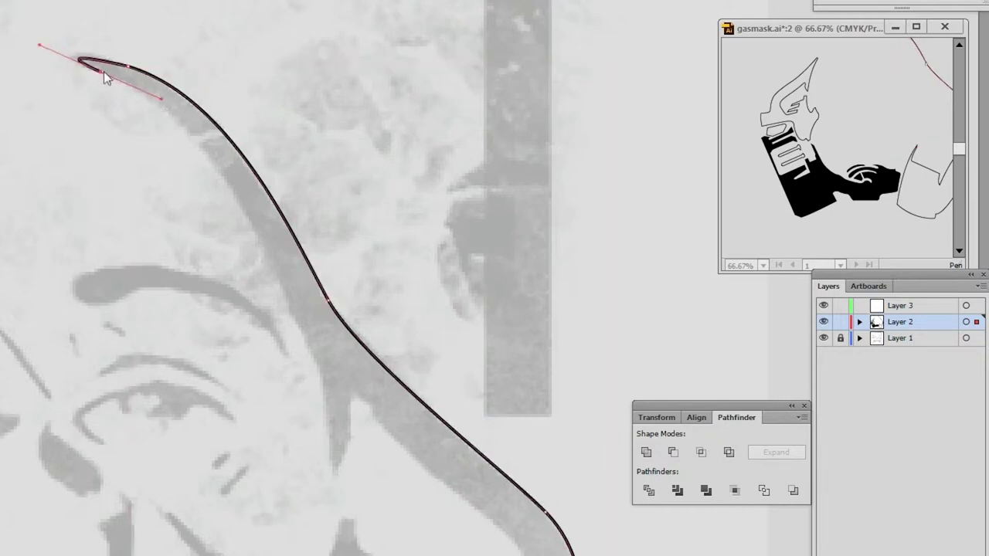
mouse_move(270, 264)
left_mouse_down()
mouse_move(315, 348)
mouse_move(313, 371)
left_mouse_up()
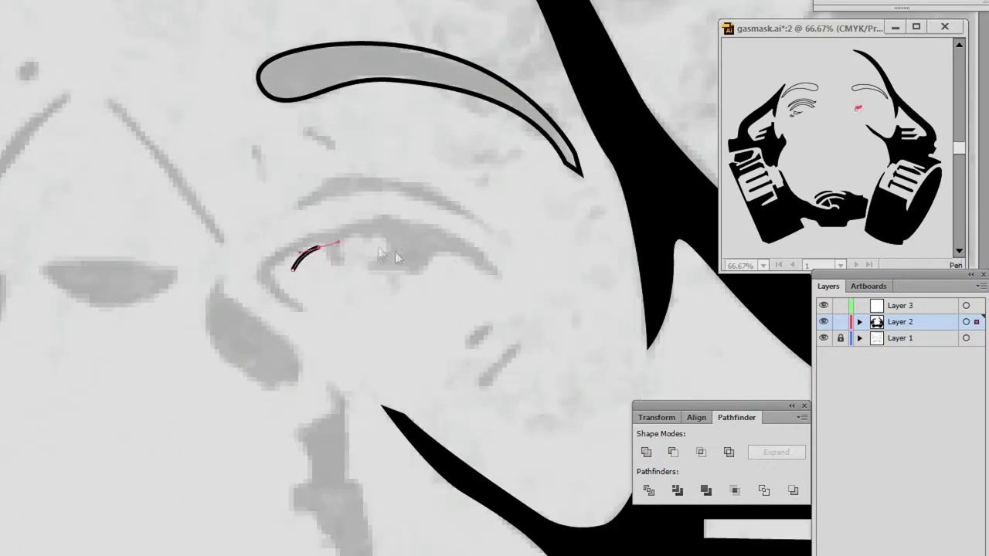
Trace the first eye crease as a closed path with a sharp corner at its end.
left_click_drag(458, 255, 499, 291)
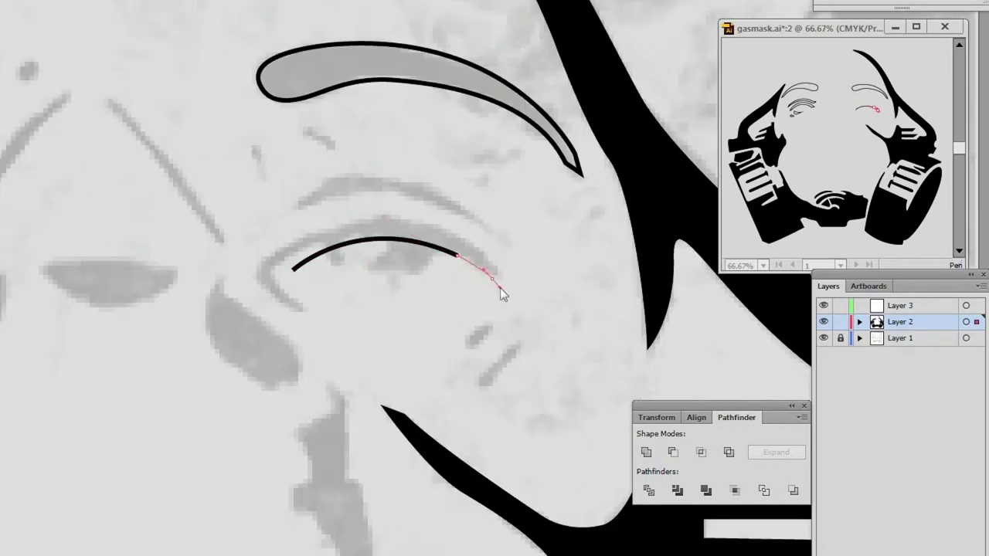
left_click_drag(502, 279, 518, 285)
left_click(502, 278)
left_click_drag(333, 224, 216, 256)
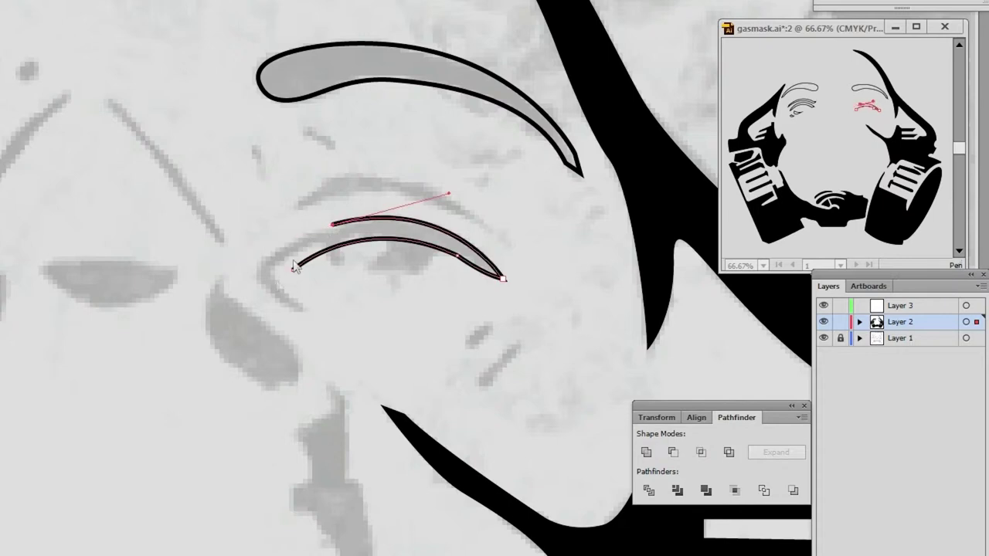
left_click_drag(277, 305, 308, 309)
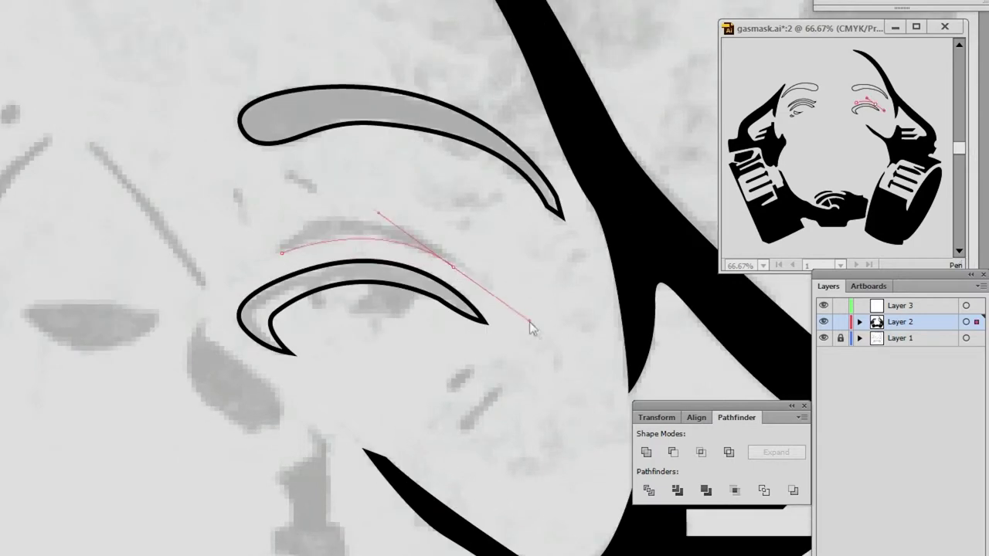
Trace the next eye crease with corner points at its tip and close the shape.
left_click_drag(462, 270, 468, 272)
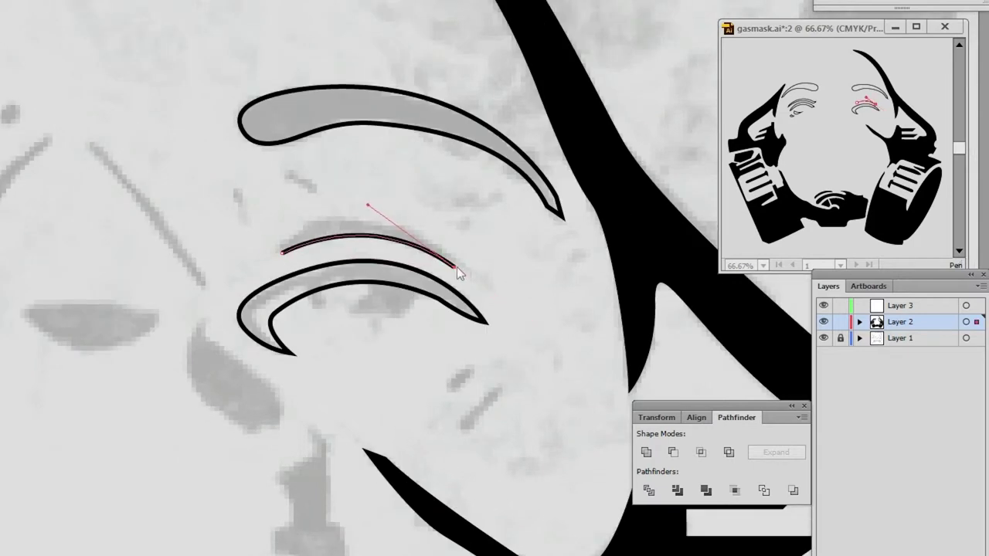
left_click_drag(309, 219, 209, 248)
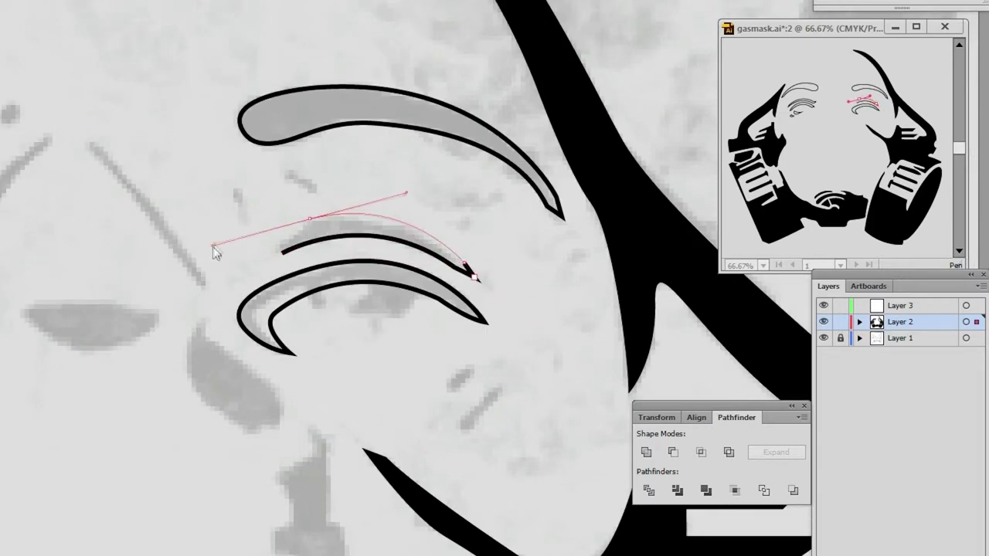
left_click(311, 220)
left_click(313, 195)
left_click_drag(271, 236, 271, 267)
left_click(283, 255)
scroll(363, 255, "down", 2)
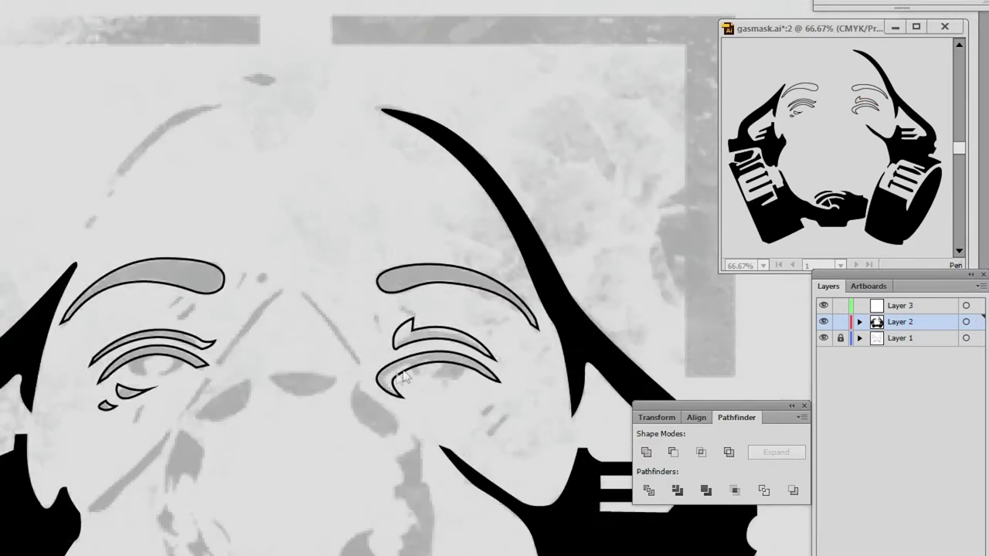
Trace one remaining small detail shape as a closed path.
scroll(411, 297, "up", 2)
left_click(322, 221)
left_click(296, 274)
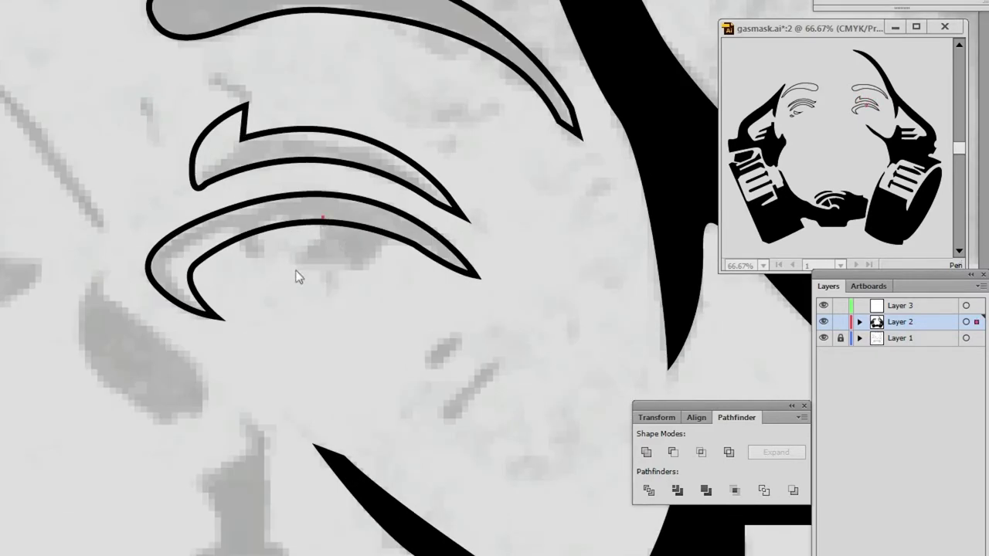
scroll(528, 250, "down", 3)
scroll(540, 293, "down", 3)
scroll(464, 355, "right", 3)
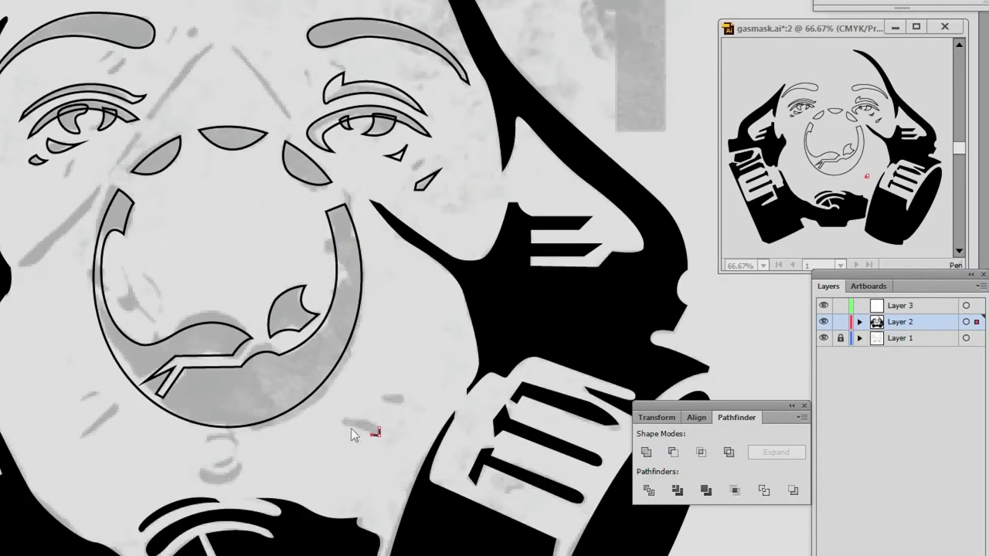
left_click(397, 425, "ctrl")
scroll(397, 425, "down", 2)
scroll(261, 338, "up", 2)
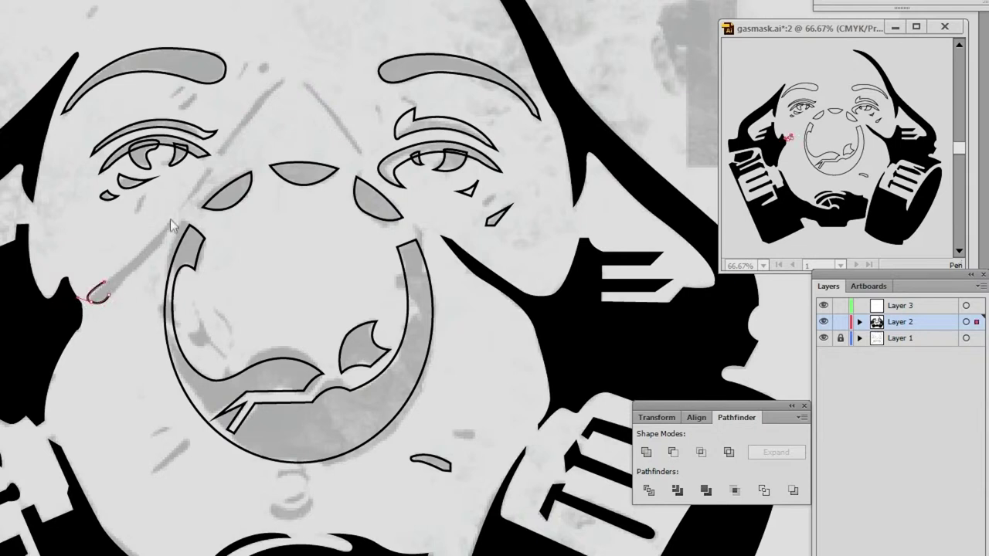
Trace the thin line on the cheek as a closed shape.
left_click(167, 222)
left_click(161, 243)
left_click(110, 294)
left_click(149, 287, "ctrl")
Select all traced paths, combine them into one compound path with Ctrl+8, and deselect.
left_click_drag(162, 19, 455, 462)
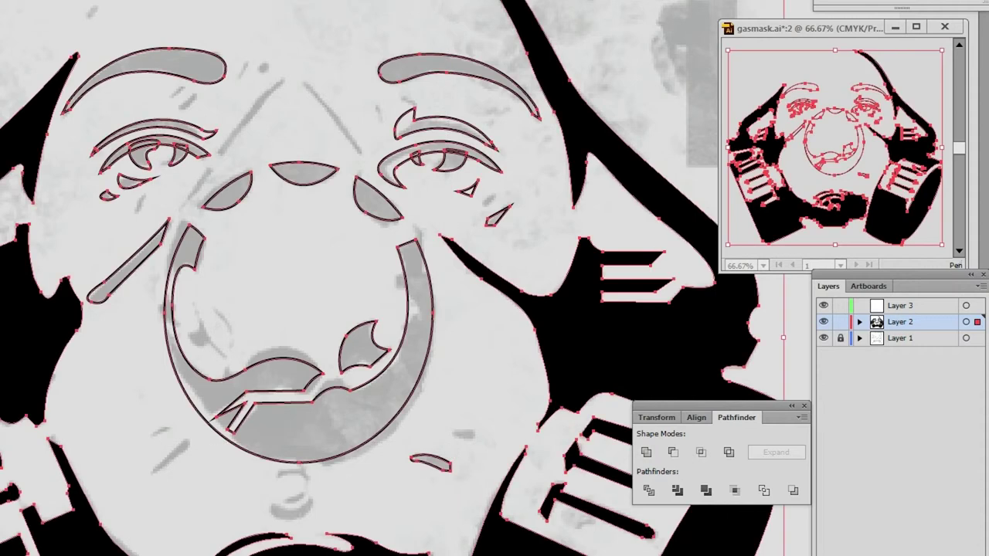
key("ctrl+8")
key("ctrl+shift+a")
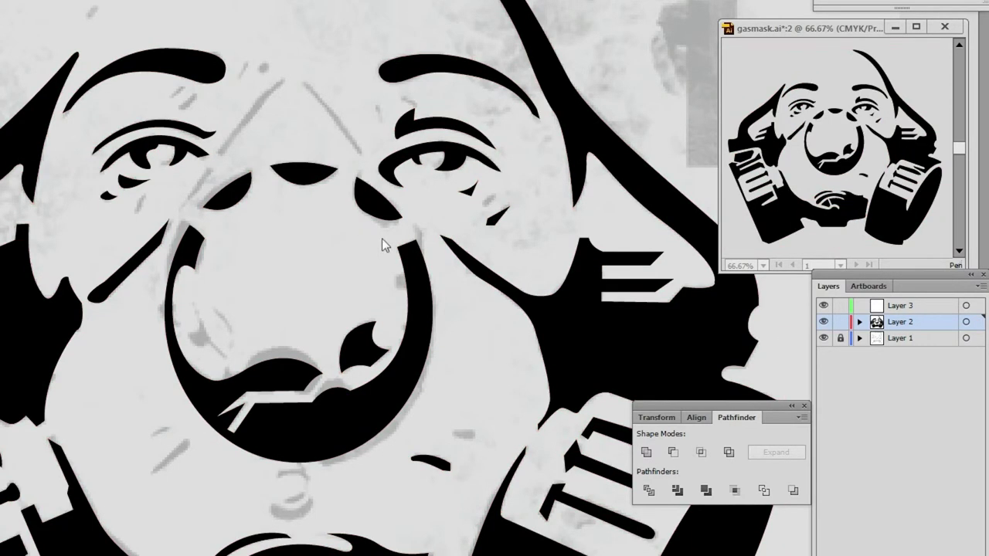
scroll(181, 186, "up", 5)
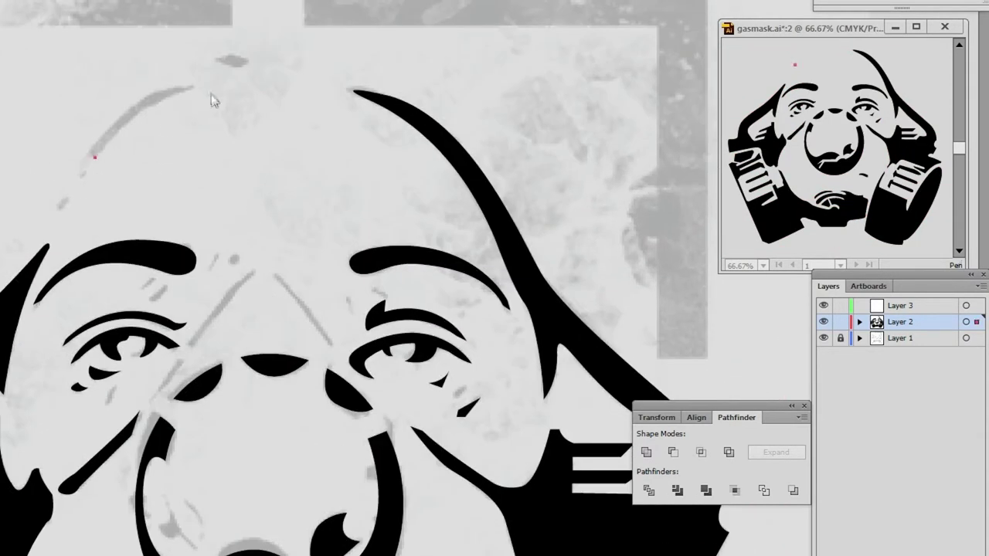
Trace a crescent at the top of the head, then select all and merge the shapes.
left_click_drag(185, 92, 194, 85)
left_click_drag(99, 138, 64, 190)
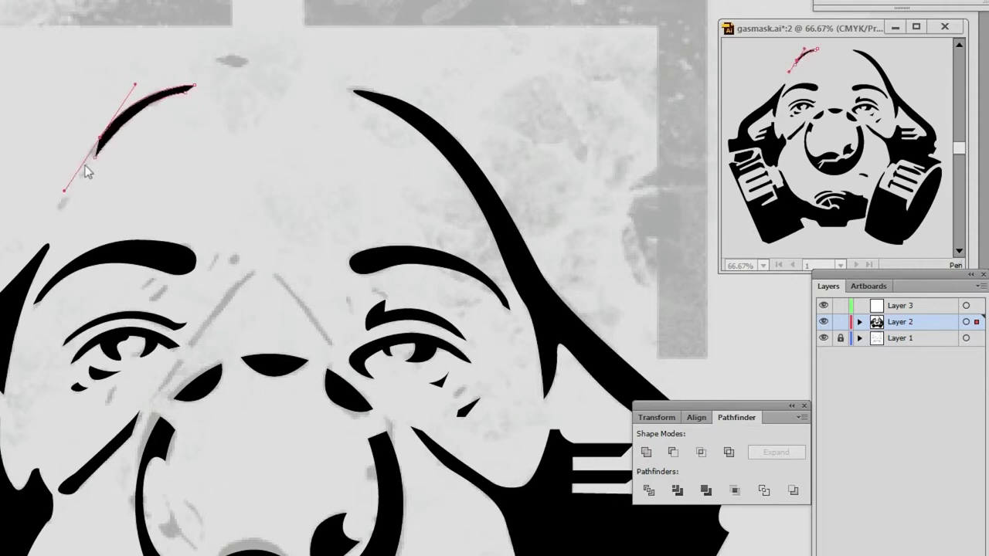
left_click(82, 164)
key("ctrl+a")
left_click(647, 453)
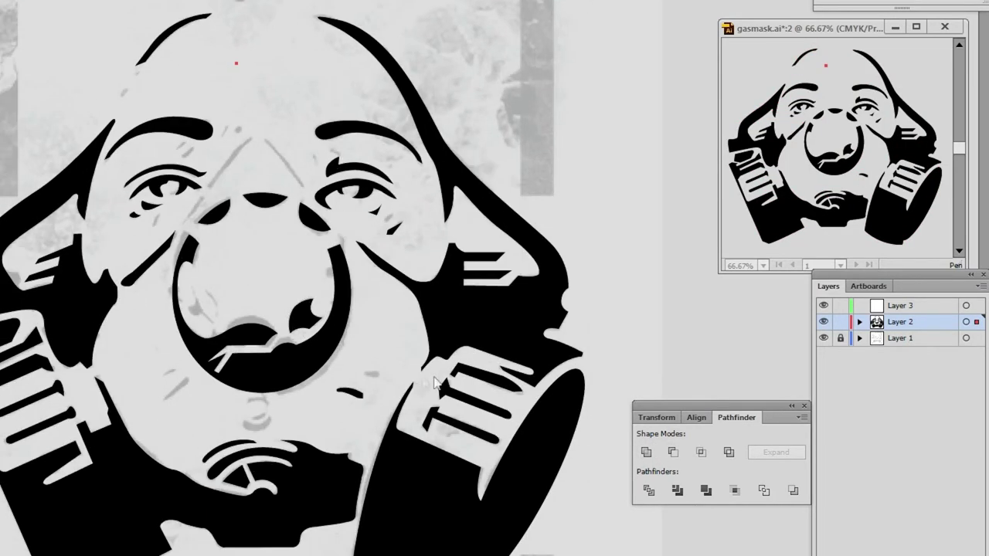
Trace a small sliver detail shape near the filter.
scroll(435, 382, "up", 1)
scroll(382, 378, "up", 1)
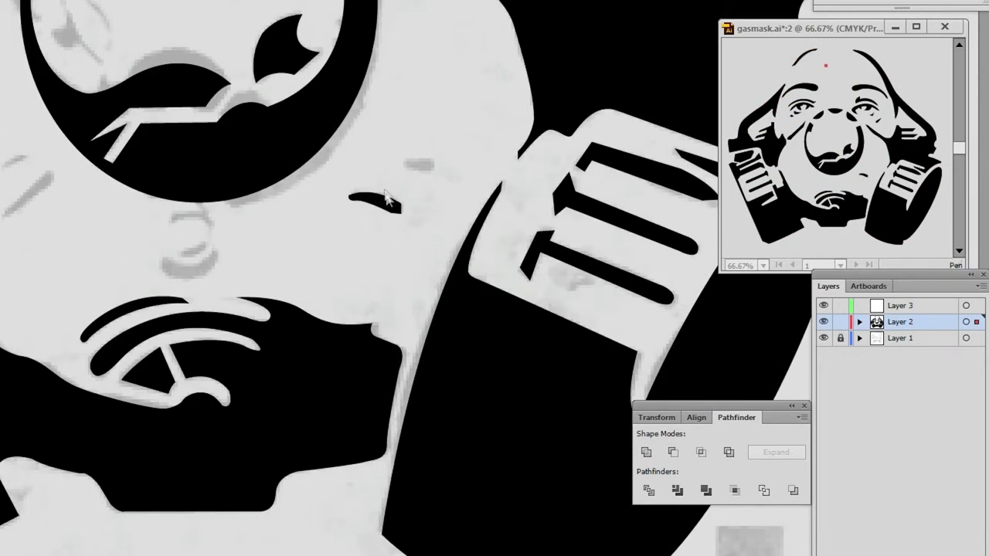
left_click_drag(424, 177, 430, 172)
left_click(48, 164)
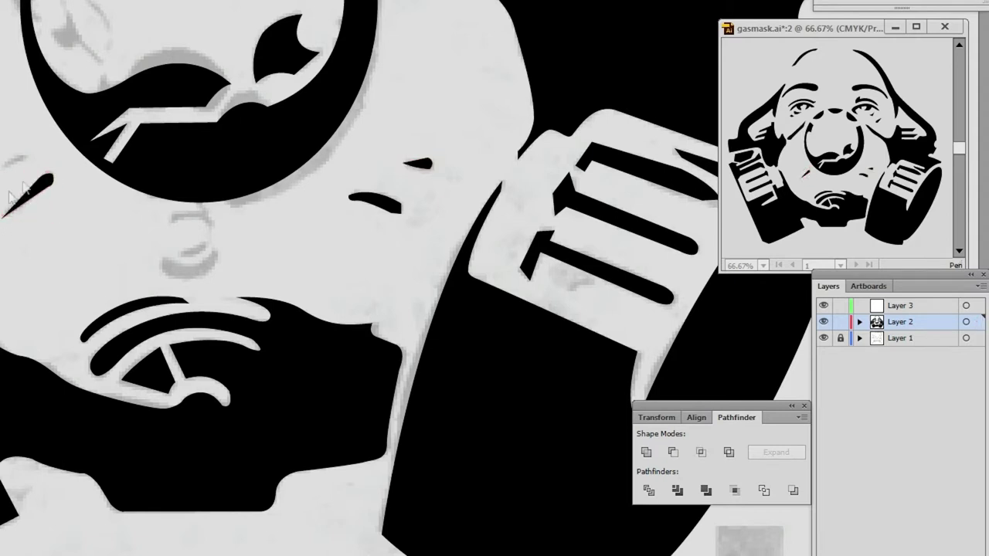
Zoom into the goggle ring and trace the thick curved mark inside it.
scroll(136, 216, "up", 1)
left_click_drag(136, 216, 394, 282)
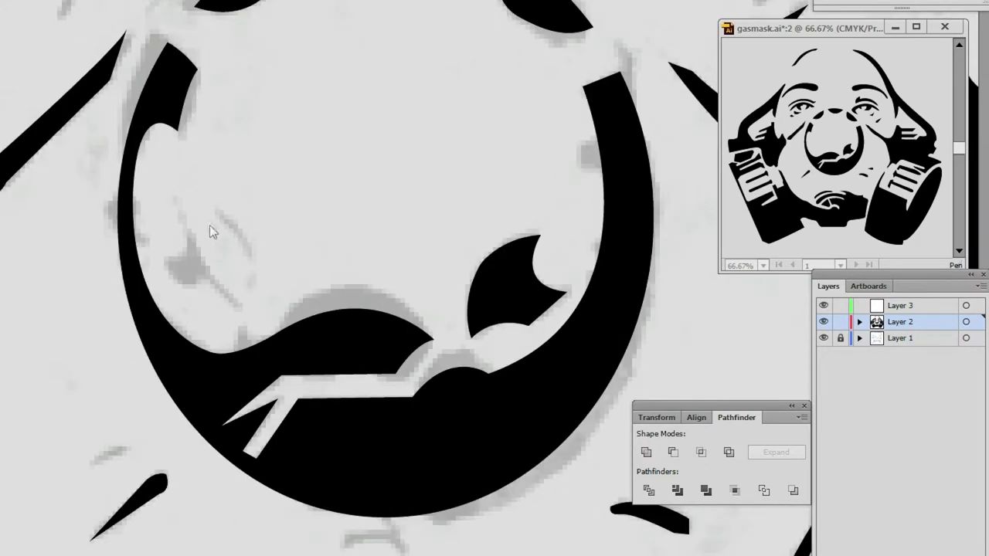
left_click_drag(247, 283, 245, 326)
left_click_drag(221, 211, 269, 251)
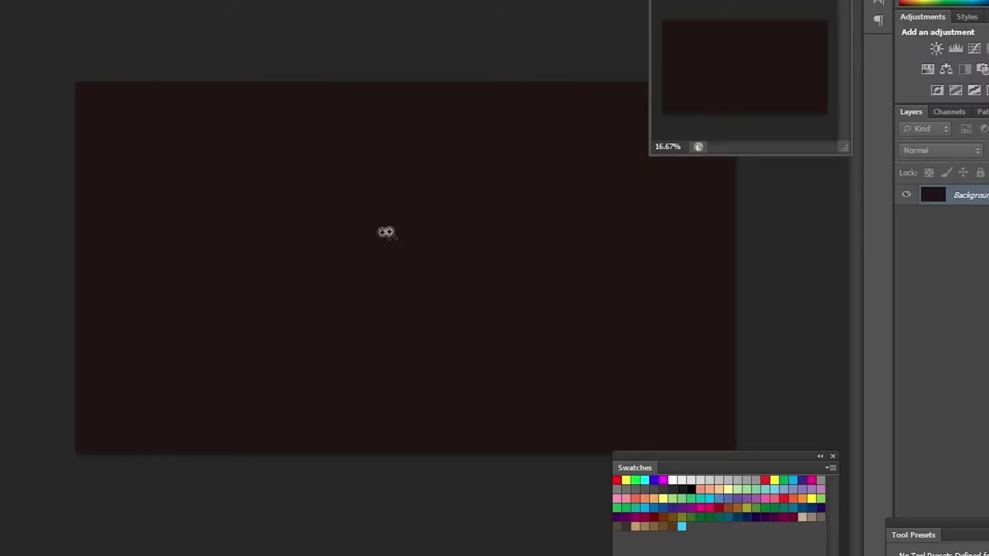
Drop the traced gas-mask outline onto the banner and add a new empty Layer 1.
left_click_drag(371, 231, 508, 241)
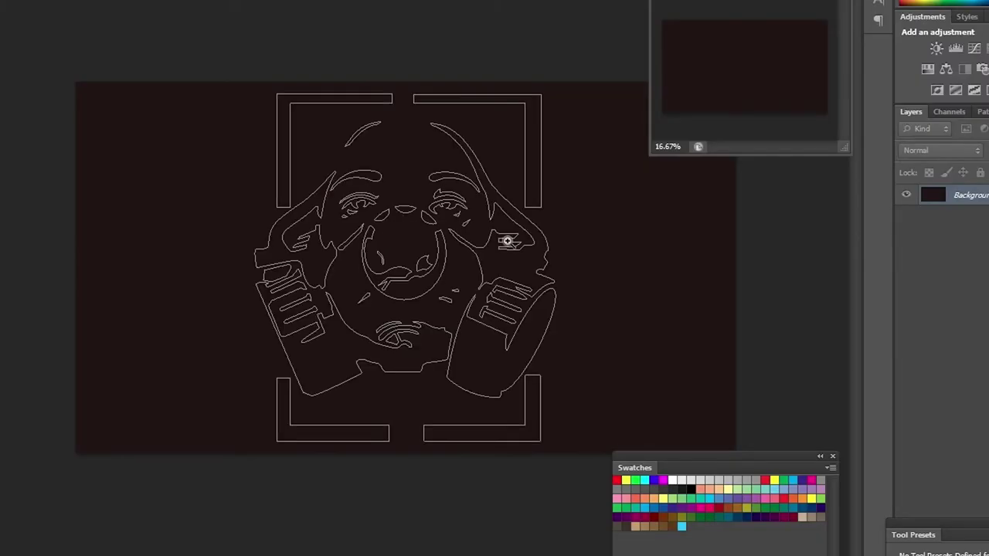
left_click(959, 528)
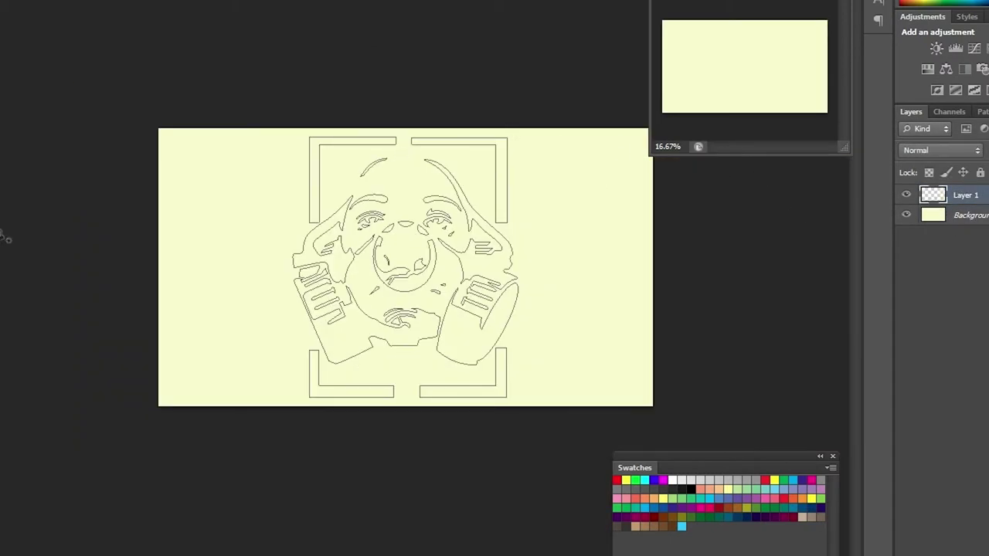
left_click(5, 237)
Fill the gas-mask outline path with red using Fill Path.
left_click(901, 280)
right_click(438, 205)
left_click(475, 360)
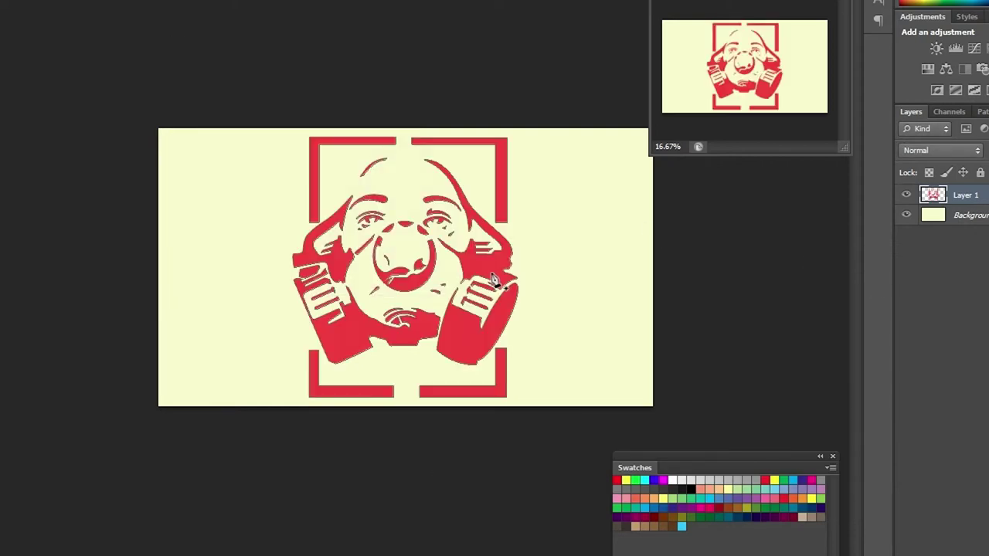
Move the red gas mask on Layer 1 to the banner's left side, then add a new layer.
key("v")
left_click(497, 321)
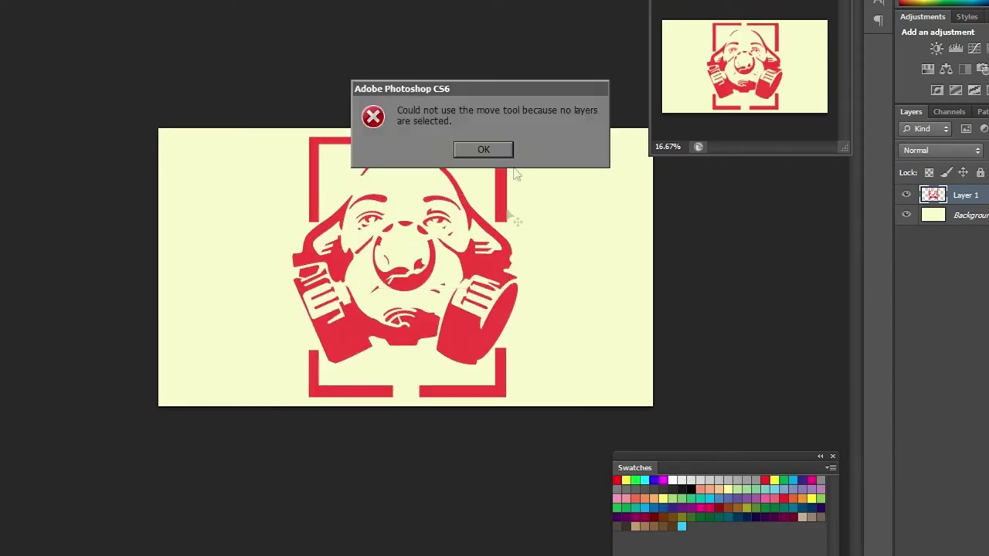
key("Return")
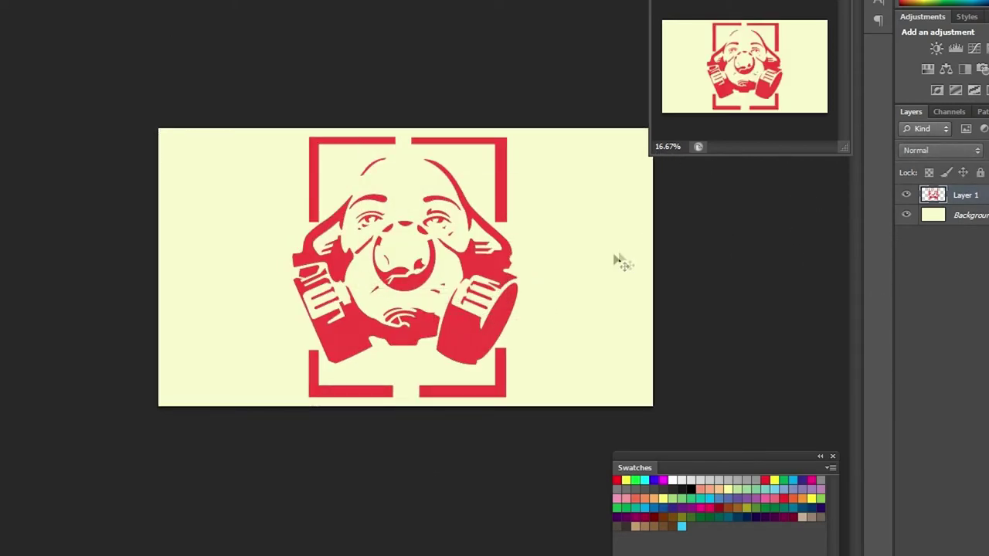
left_click(580, 282)
left_click(495, 153)
left_click_drag(494, 308, 408, 299)
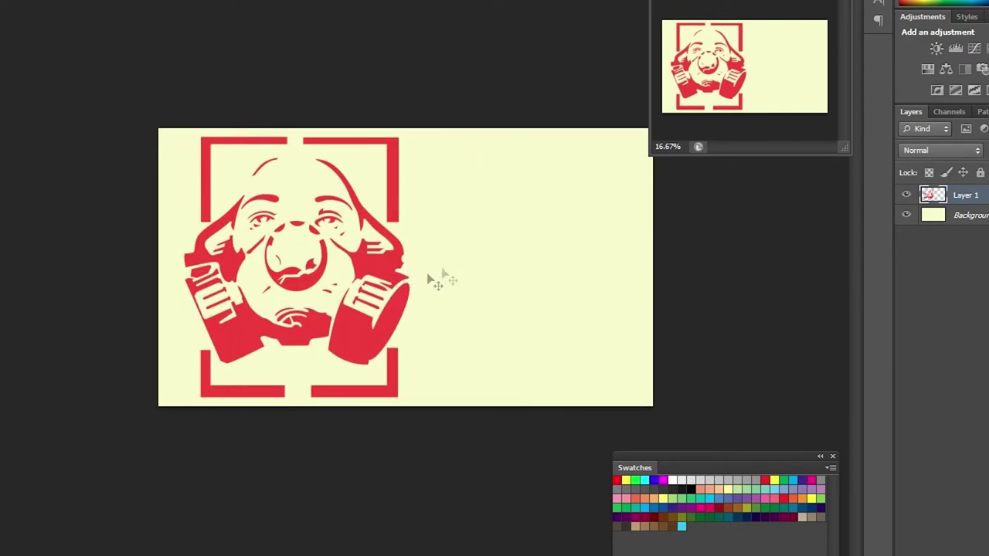
key("ctrl+plus")
key("ctrl+shift+alt+n")
Fill a red band across the top right and paint a straight thin cream line along it.
left_click_drag(390, 126, 748, 187)
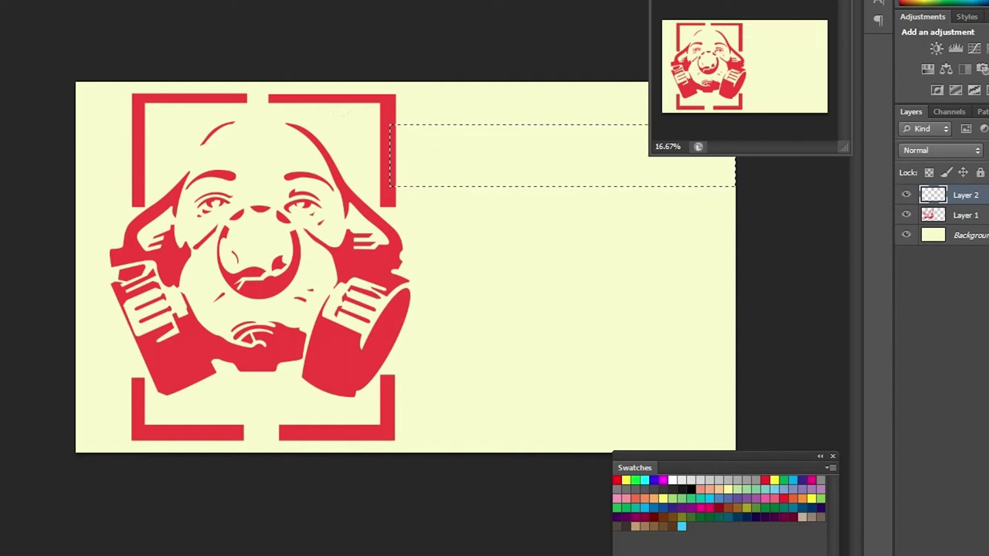
key("alt+BackSpace")
key("ctrl+d")
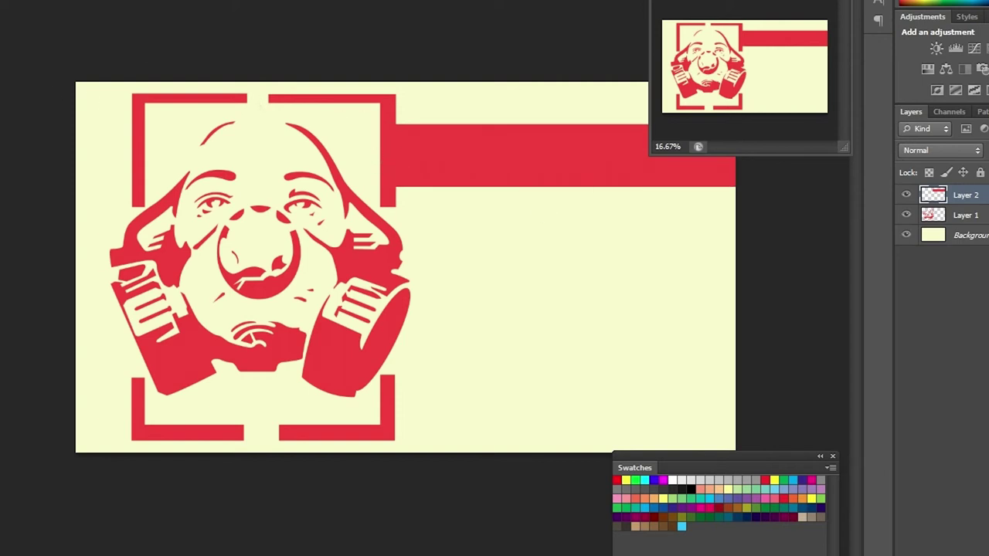
key("F5")
key("F5")
left_click_drag(395, 162, 736, 162)
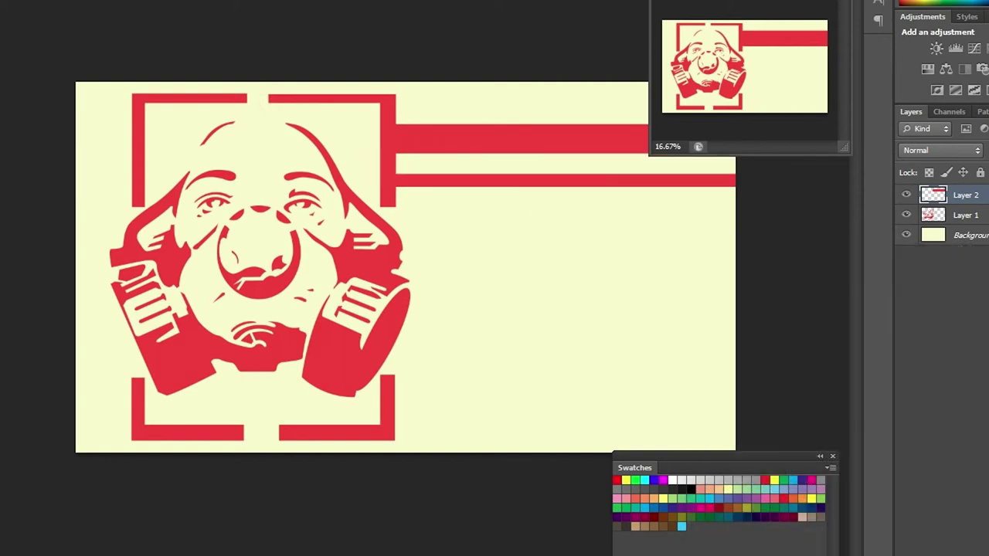
key("ctrl+z")
left_click_drag(396, 169, 735, 169)
Fill a second red band along the bottom right of the banner.
key("m")
left_click_drag(391, 394, 765, 422)
key("alt+BackSpace")
key("ctrl+d")
key("t")
left_click(552, 283)
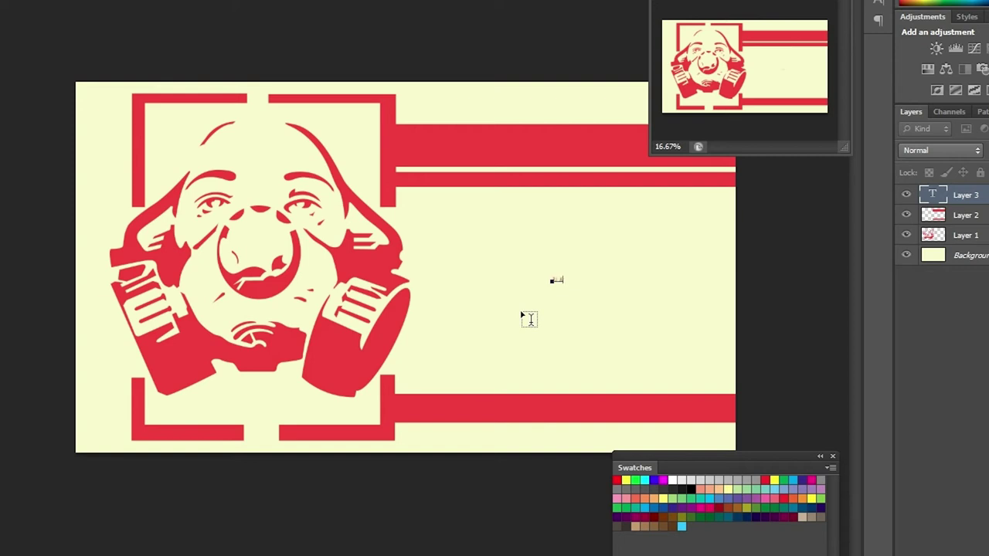
Recolour the small signature text and place it in the bottom band's corner.
left_click(563, 294)
left_click(874, 279)
mouse_move(588, 289)
left_mouse_down()
mouse_move(768, 414)
mouse_move(725, 410)
left_mouse_up()
key("z")
left_click(551, 303)
Add enlarged red BLACKLIGHT title text beside the gas mask.
left_click(519, 287)
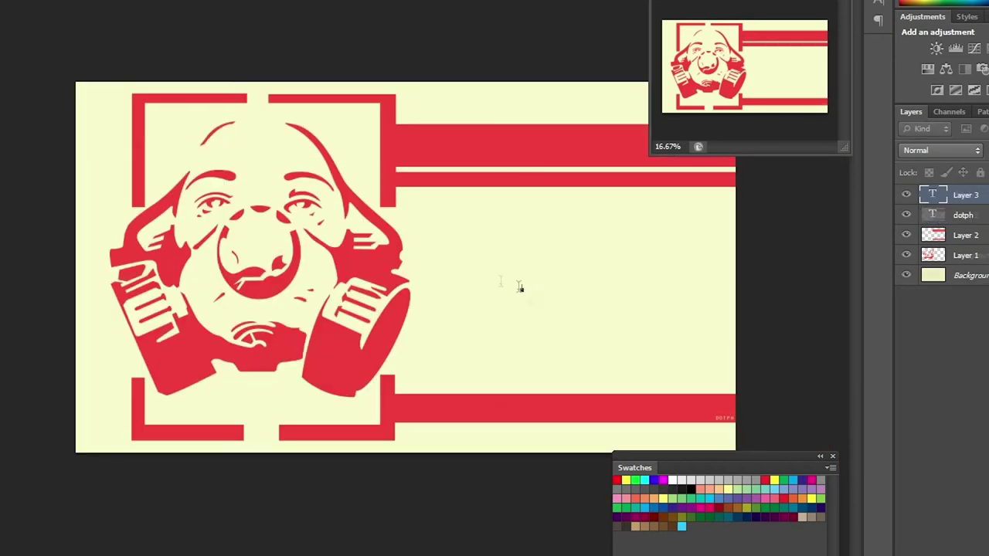
left_click(641, 415)
left_click(685, 298)
left_click(891, 278)
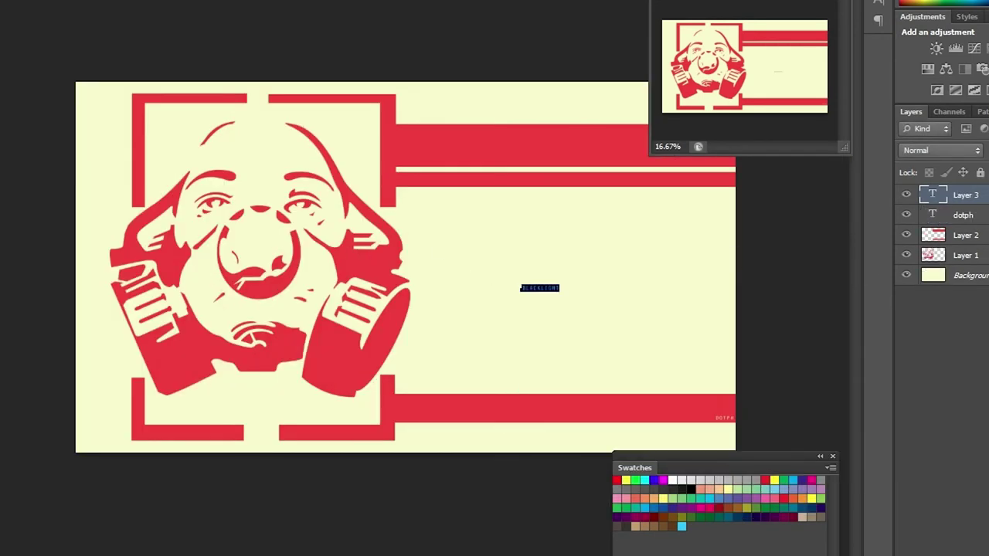
key("ctrl+shift+period")
key("ctrl+Return")
left_click_drag(568, 286, 460, 259)
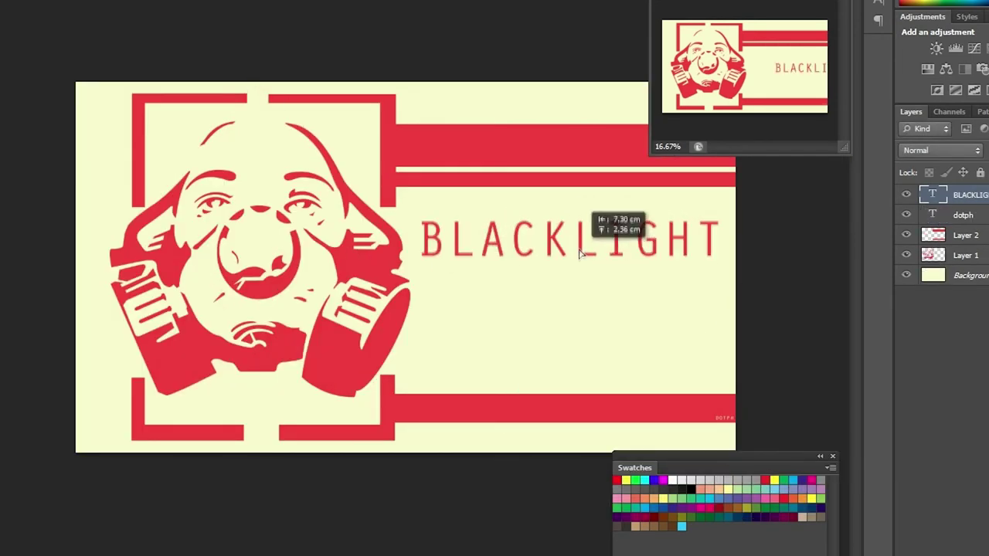
Retype the title as 'Blacklight' and nudge it into place.
double_click(460, 259)
type("Blacklight")
key("ctrl+Return")
left_click_drag(583, 259, 579, 259)
Add 'Retribution' text and position it directly under the Blacklight title.
left_click(497, 336)
type("Retri")
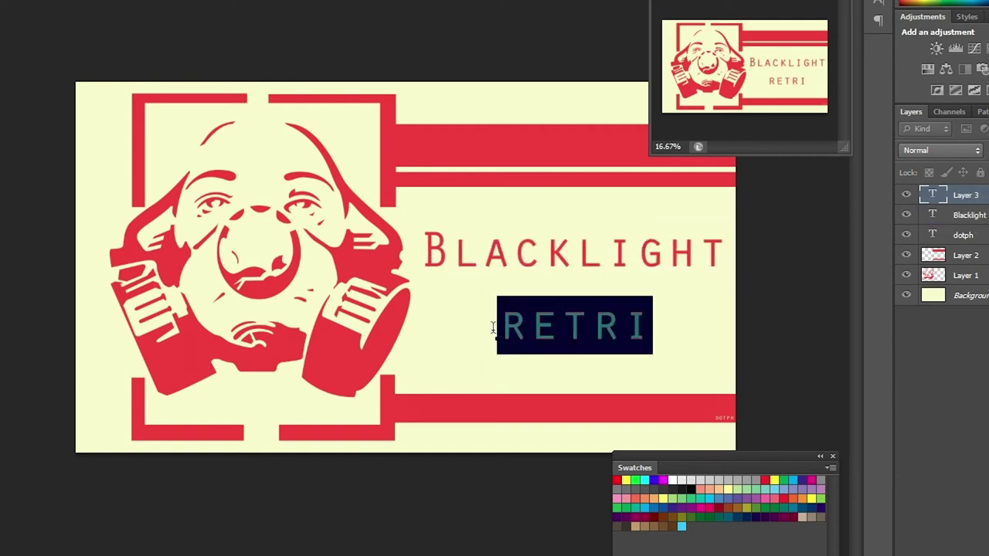
type("but")
key("ctrl+a")
left_click(250, 55)
type("80")
key("ctrl+z")
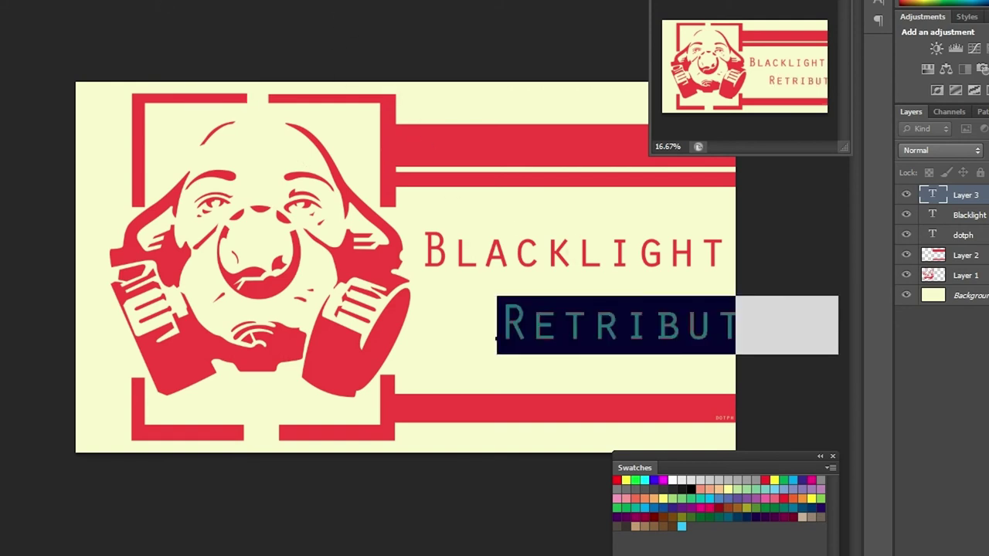
type("ion")
key("ctrl+Return")
mouse_move(698, 340)
left_mouse_down()
mouse_move(637, 299)
mouse_move(650, 291)
left_mouse_up()
key("m")
mouse_move(734, 338)
left_mouse_down()
mouse_move(423, 356)
mouse_move(453, 364)
left_mouse_up()
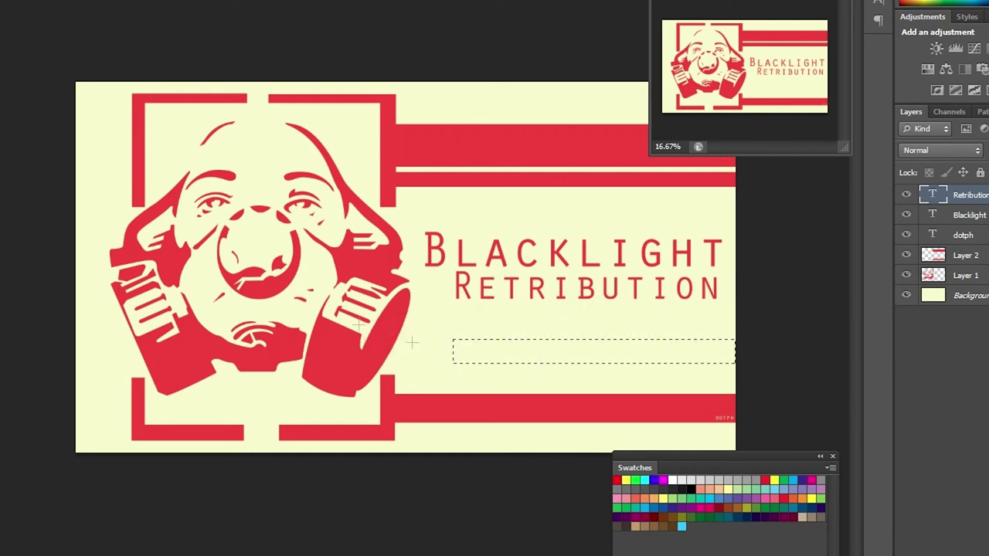
Draw a zig-zag path below Retribution and stroke it red to form two angled stripes.
left_click(748, 316)
left_click(446, 316)
left_click(471, 340)
left_click(740, 340)
left_click(740, 363)
left_click(490, 363)
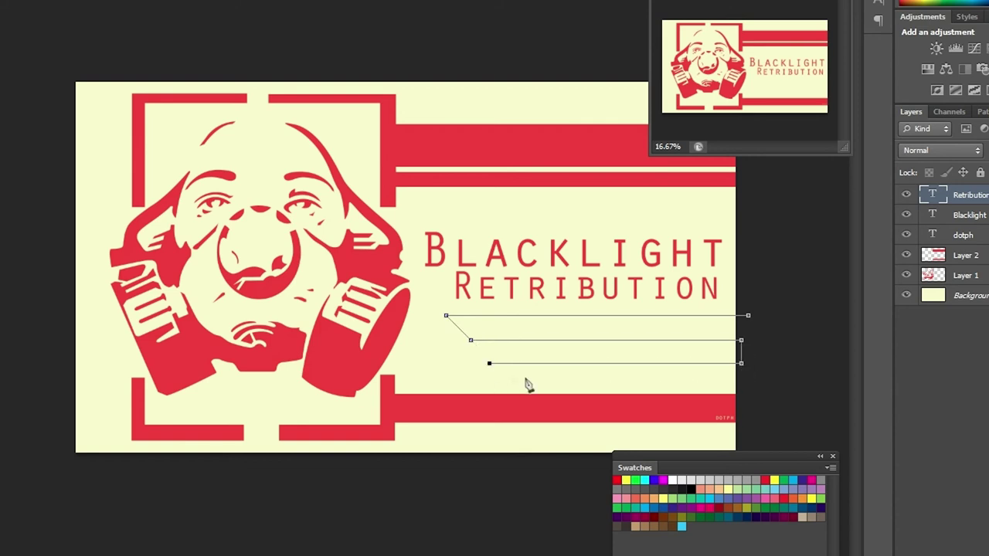
right_click(698, 389)
left_click(699, 444)
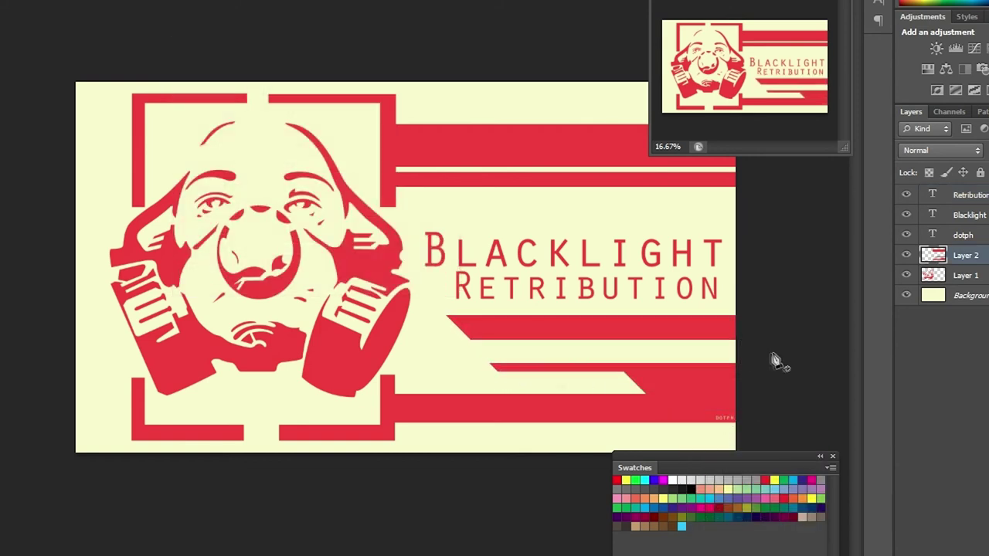